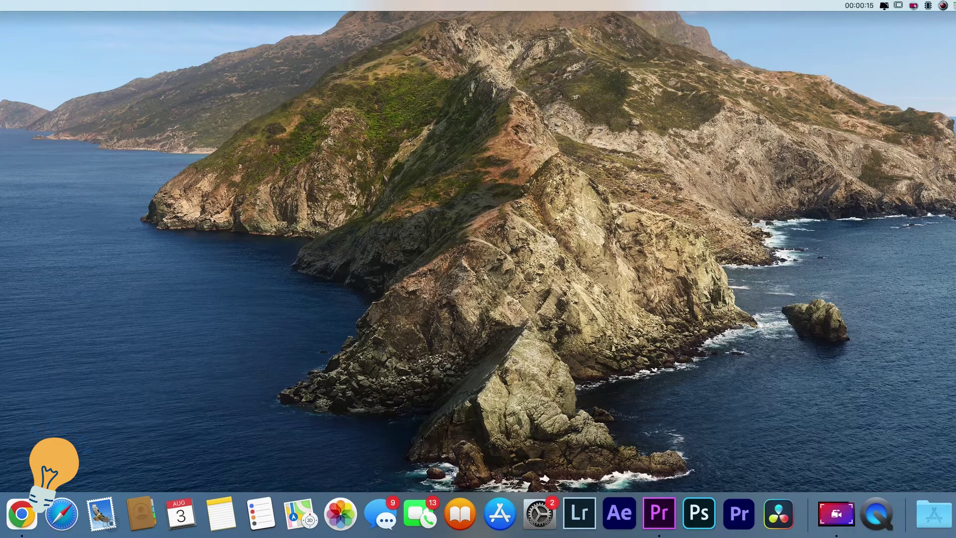
Step: Show the Applications folder in a new Finder window and select the Final Draft 11 app
click(6, 514)
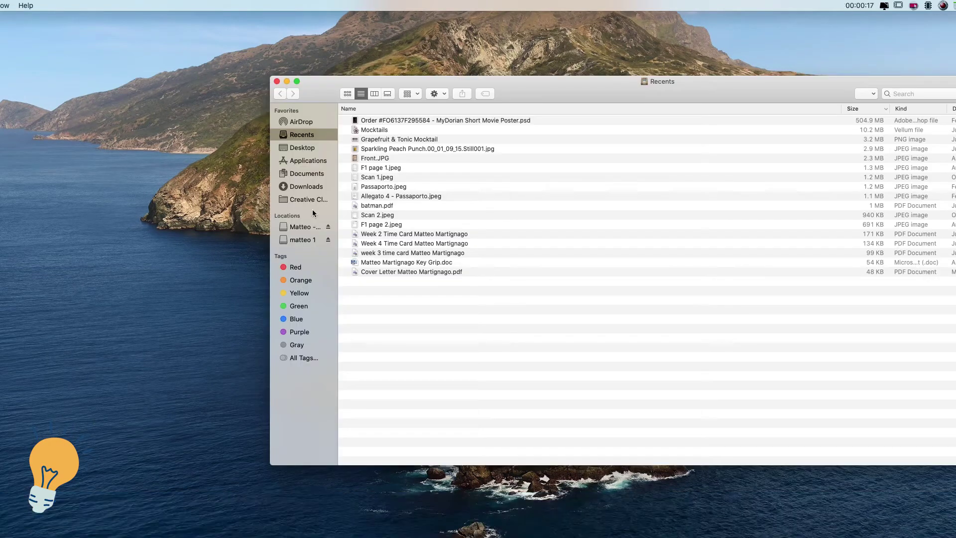
click(303, 162)
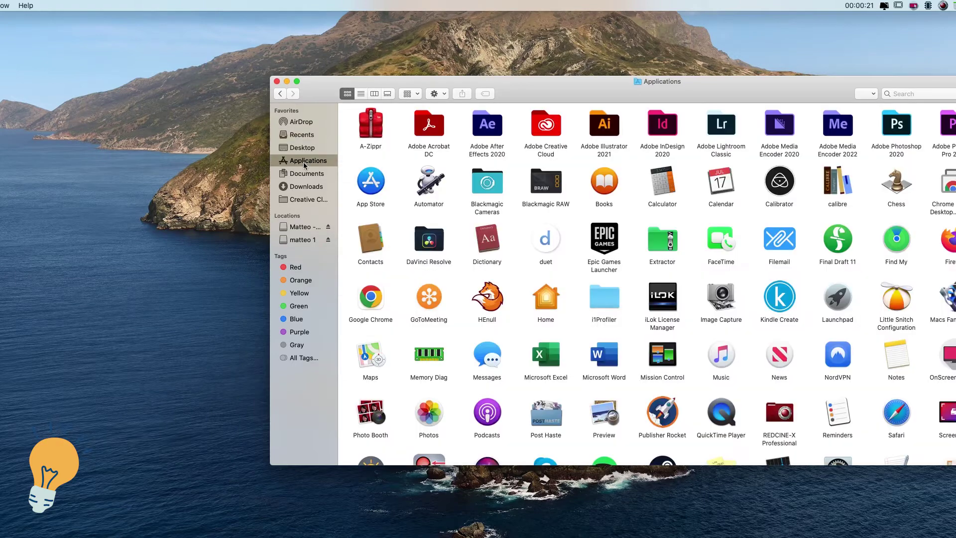
drag(613, 94, 451, 64)
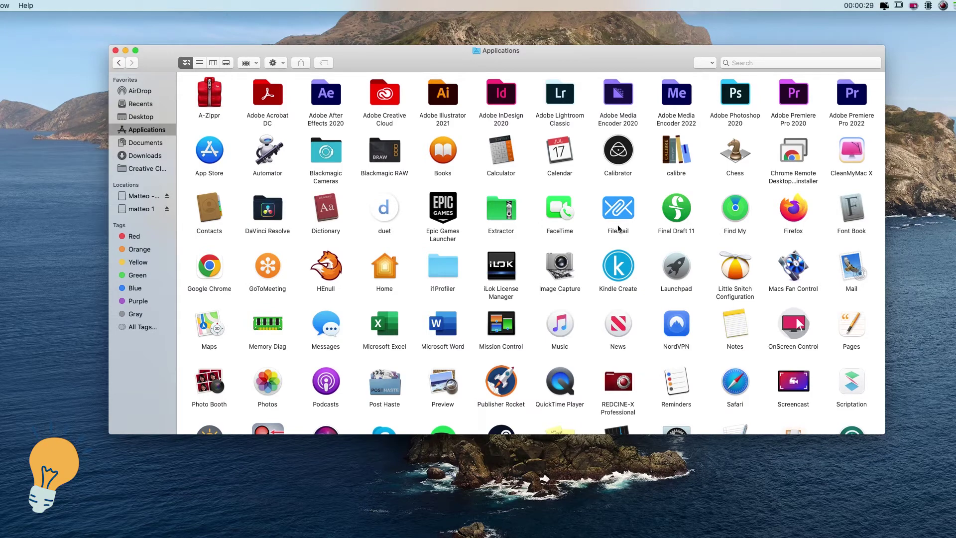
click(679, 214)
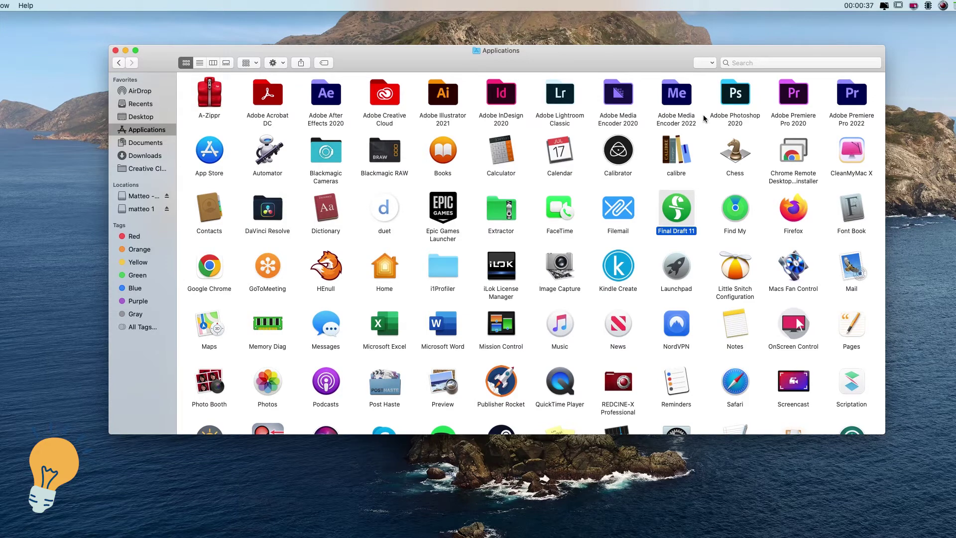
Step: Search This Mac for 'final draft 11' and review the matching results
click(750, 63)
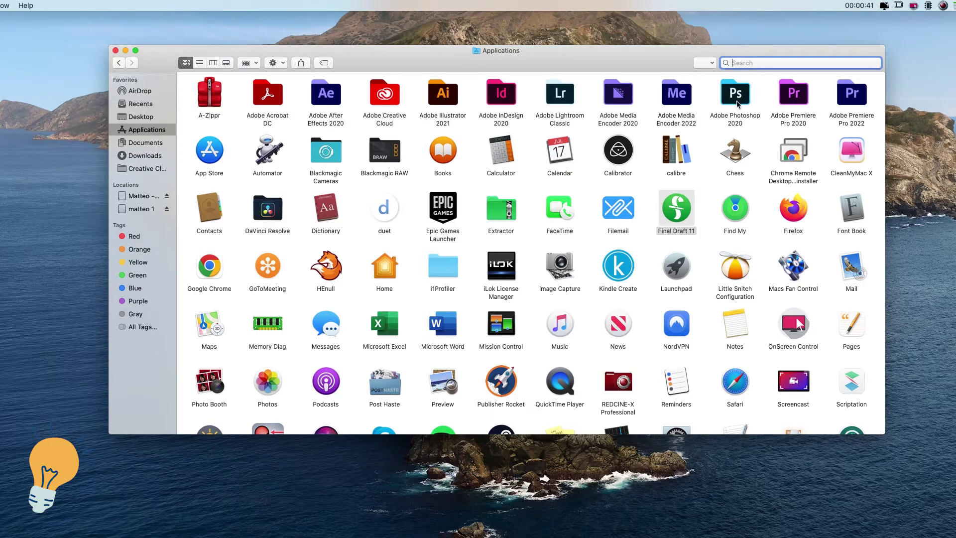
text(fin)
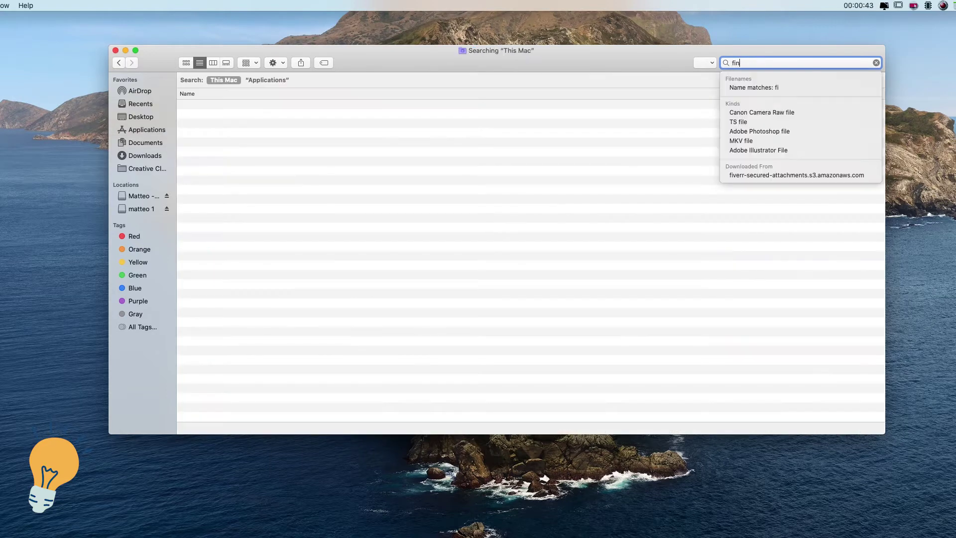
text(al draf)
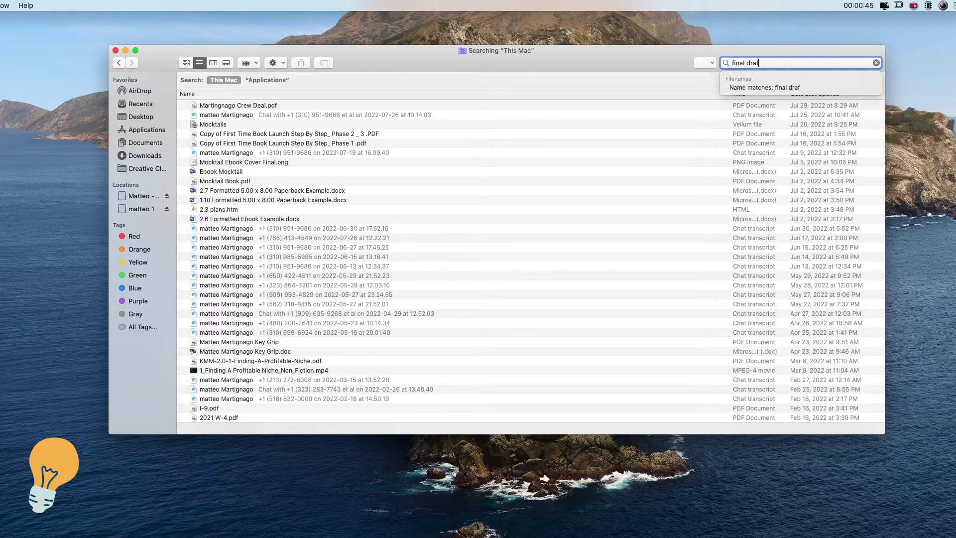
text(t 11)
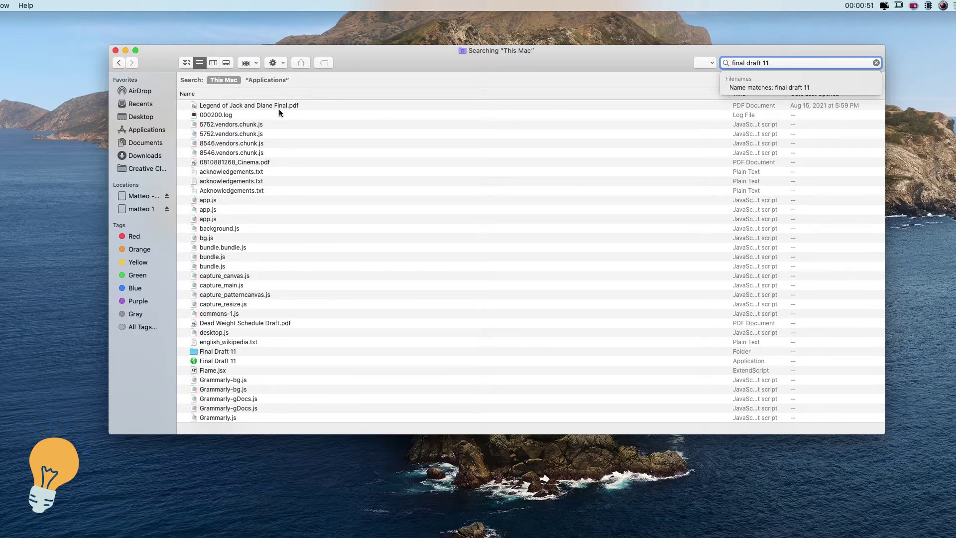
scroll(308, 214, down, 5)
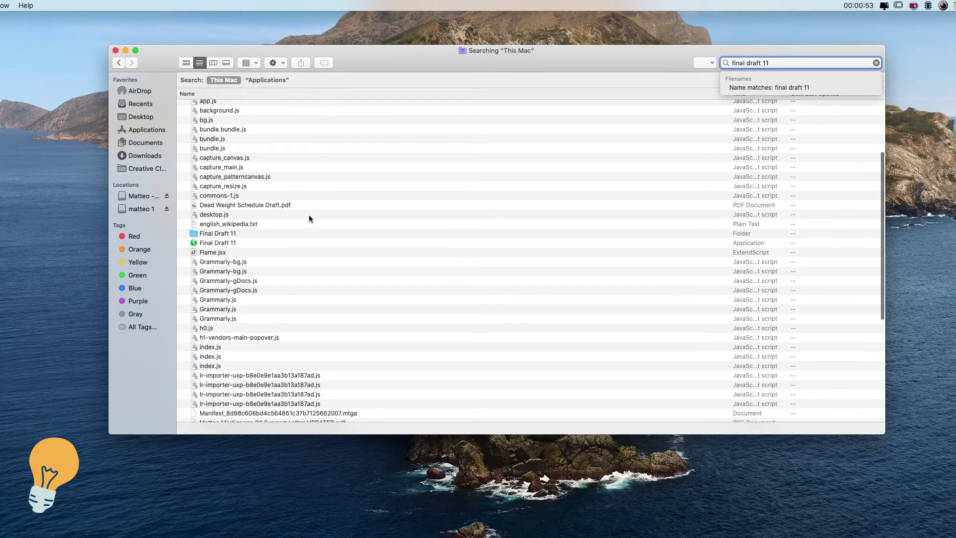
scroll(308, 215, down, 2)
scroll(309, 215, down, 4)
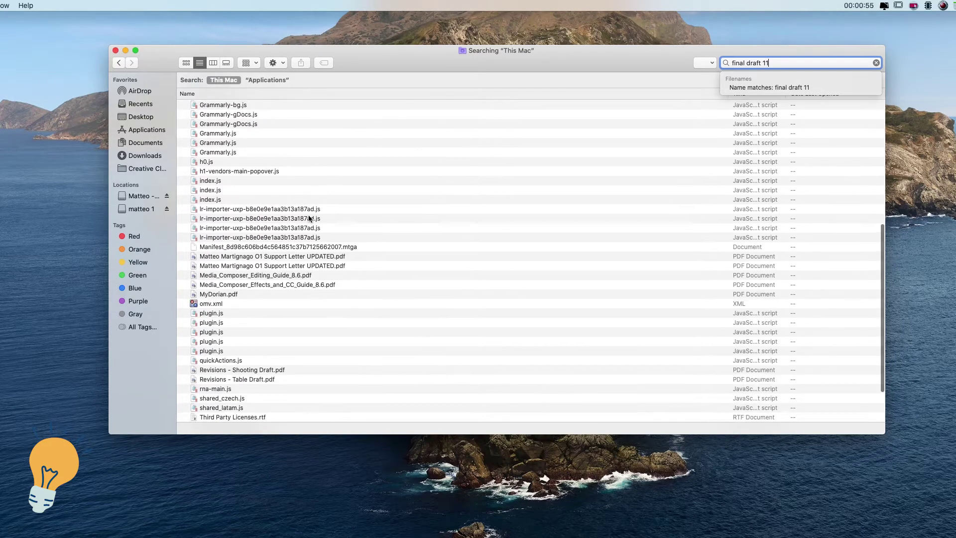
scroll(308, 214, up, 1)
scroll(308, 214, up, 8)
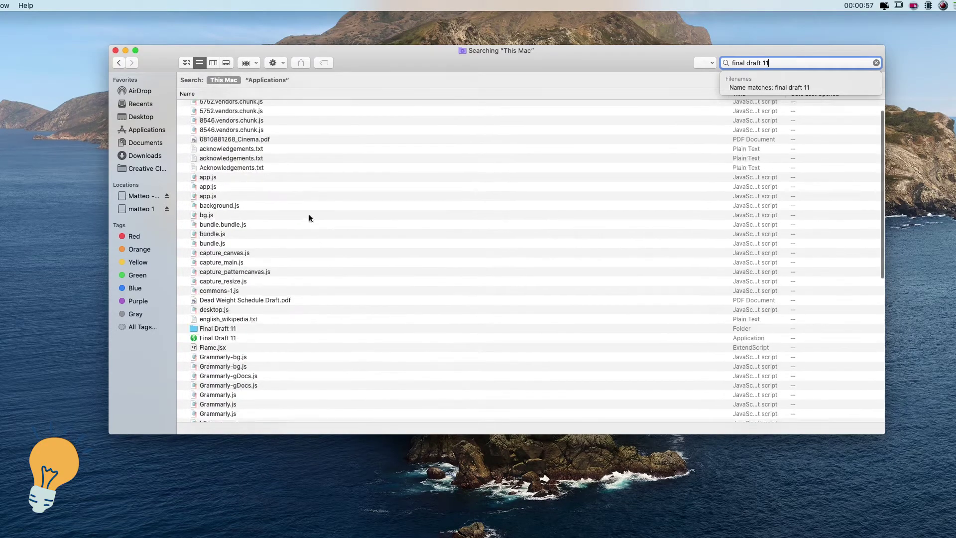
scroll(308, 214, up, 2)
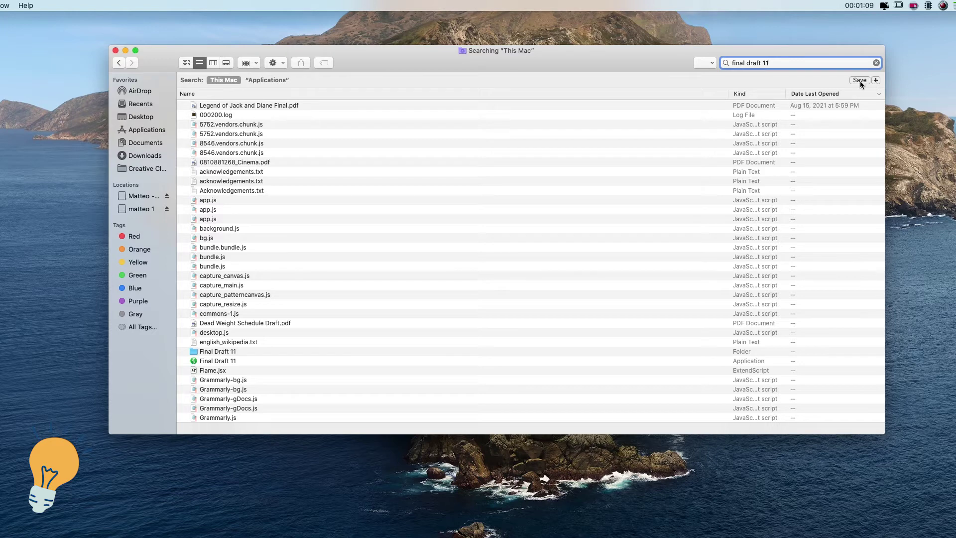
Step: Add a search criterion using the System files attribute, keeping it available in the menu
click(875, 79)
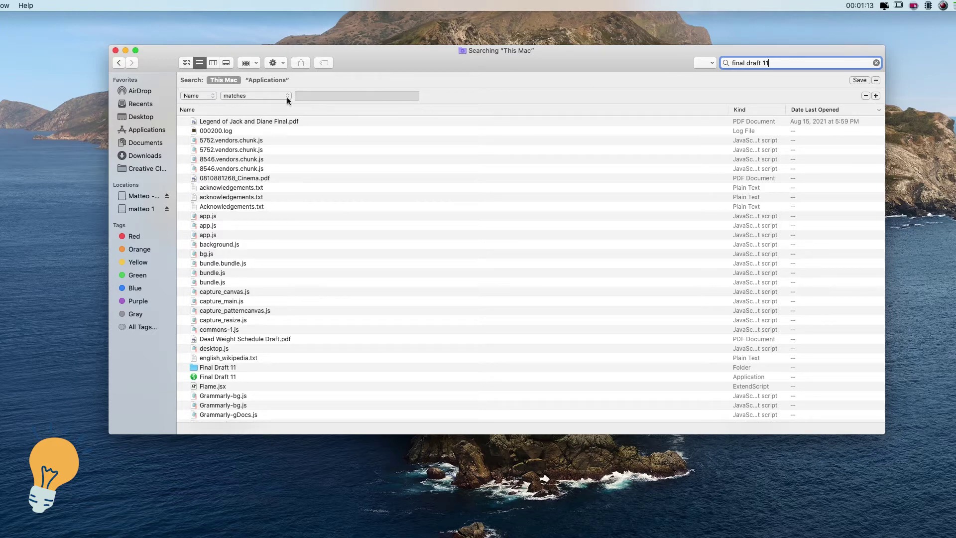
click(210, 95)
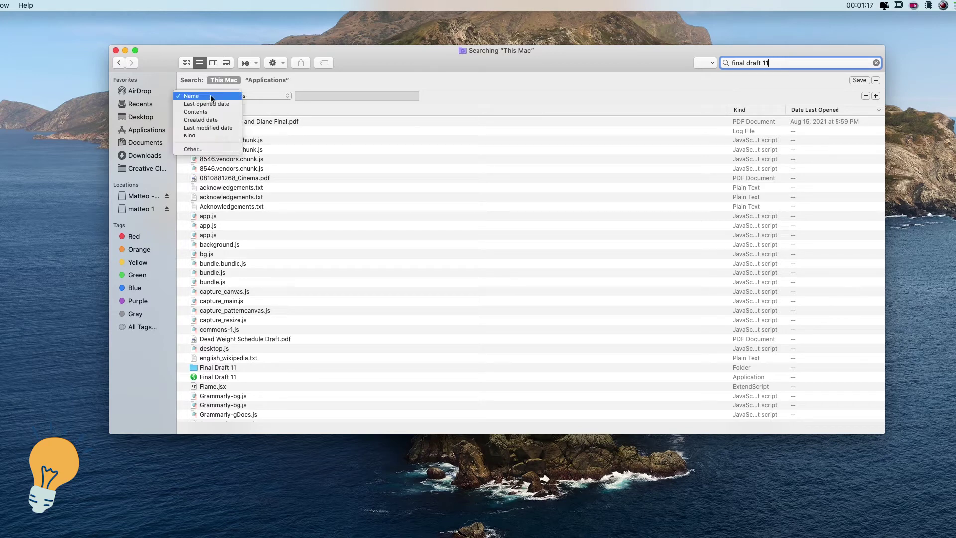
click(213, 150)
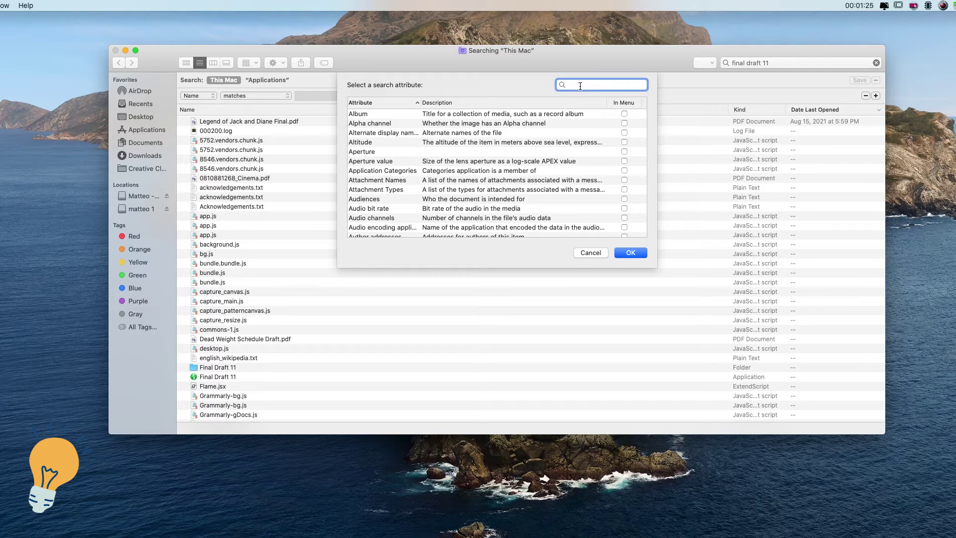
text(sys)
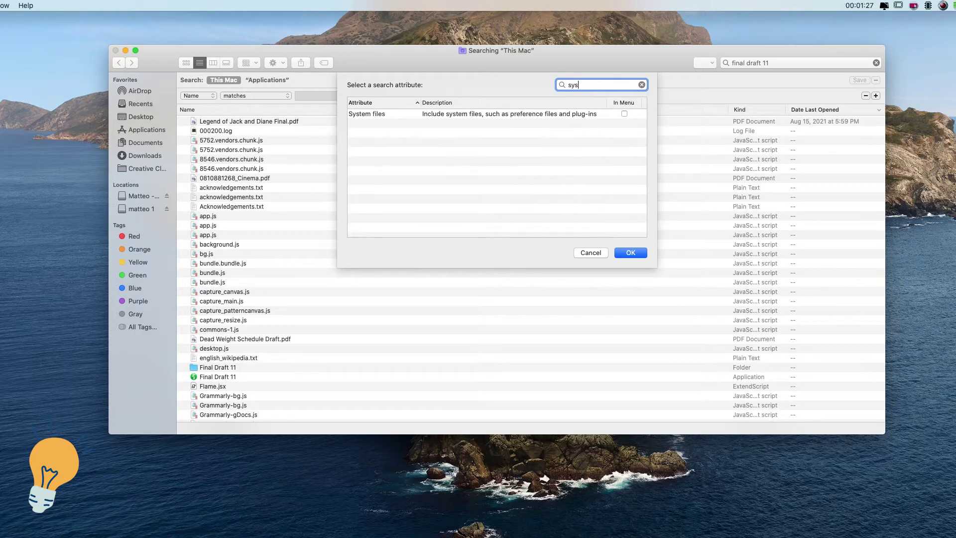
text(tem)
click(395, 113)
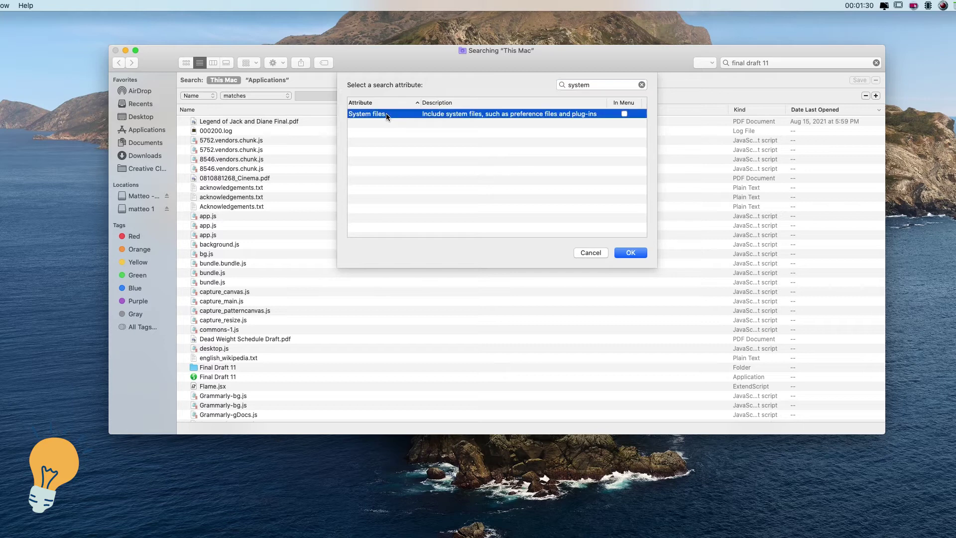
click(624, 113)
Step: Confirm the System files criterion and set it to 'are included' in the results
click(630, 255)
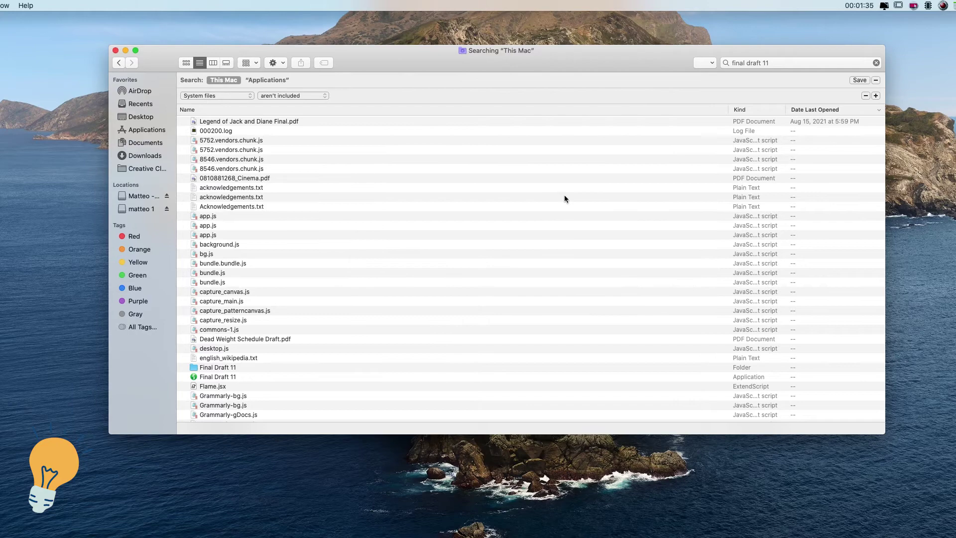
scroll(377, 188, down, 10)
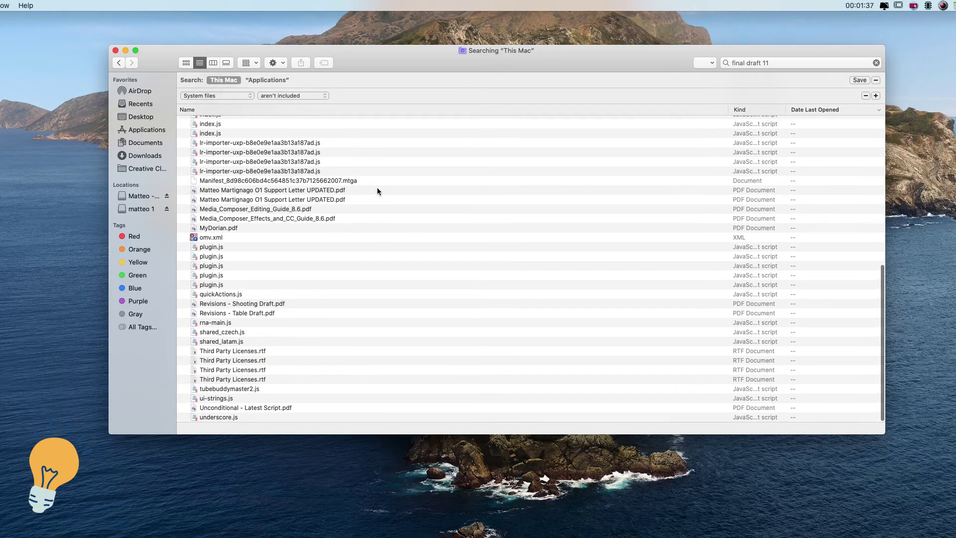
scroll(377, 187, up, 10)
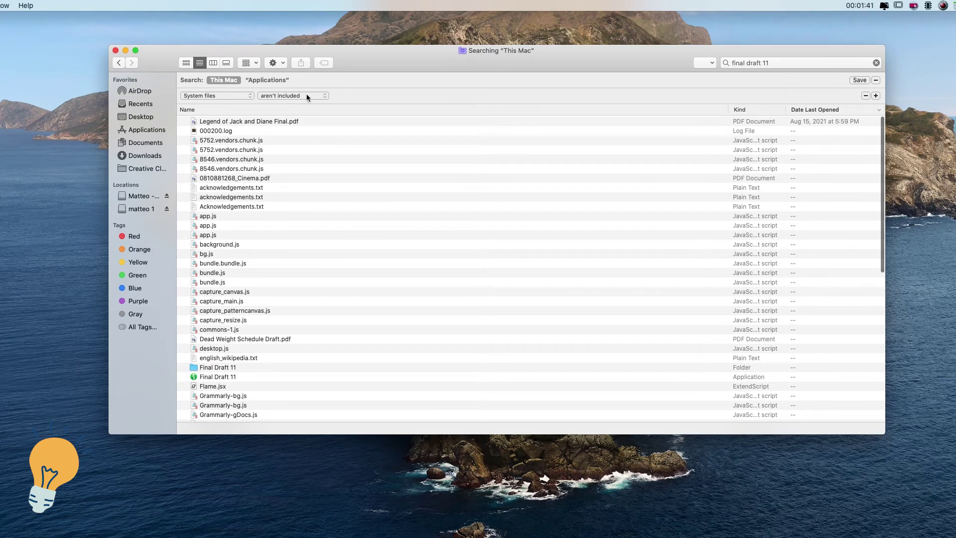
click(306, 94)
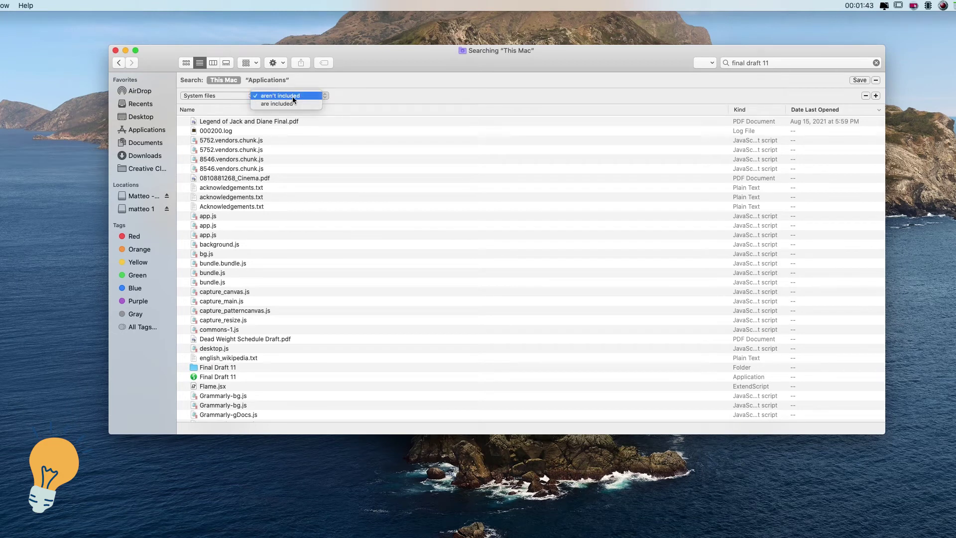
click(292, 96)
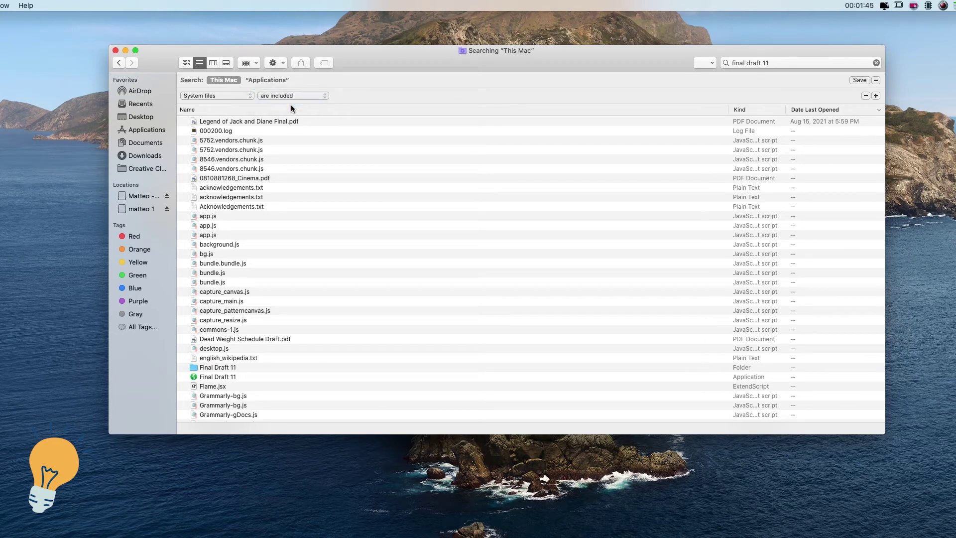
scroll(306, 263, down, 3)
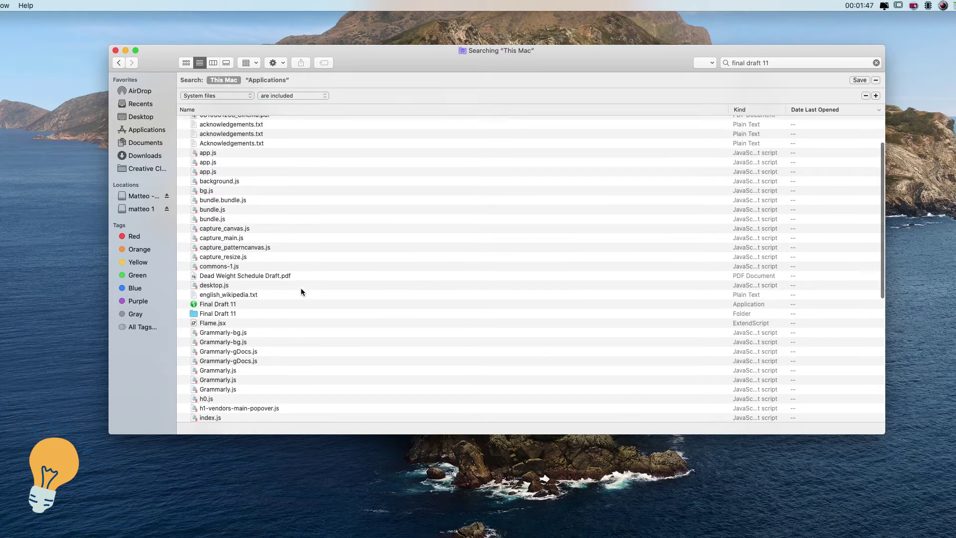
scroll(301, 287, down, 5)
scroll(302, 288, down, 3)
scroll(301, 287, down, 1)
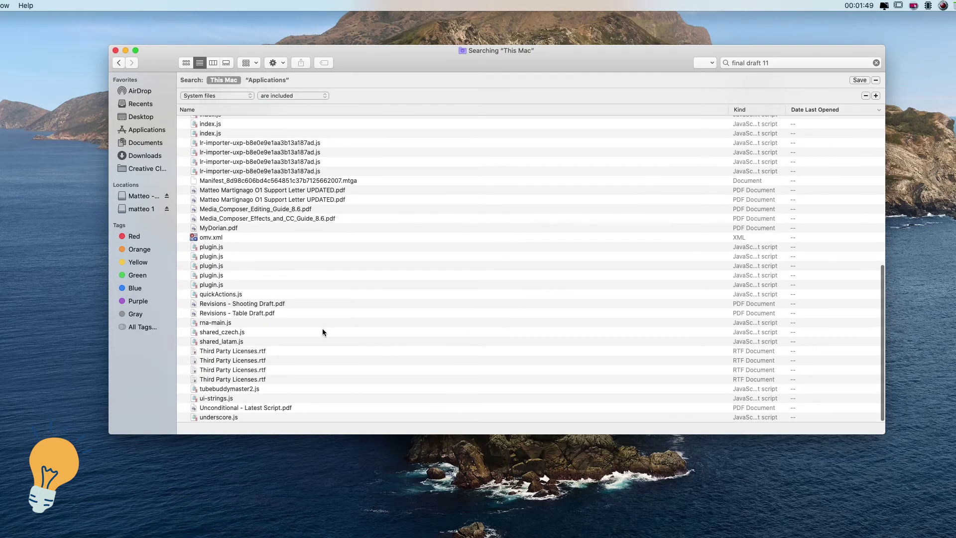
scroll(314, 321, up, 10)
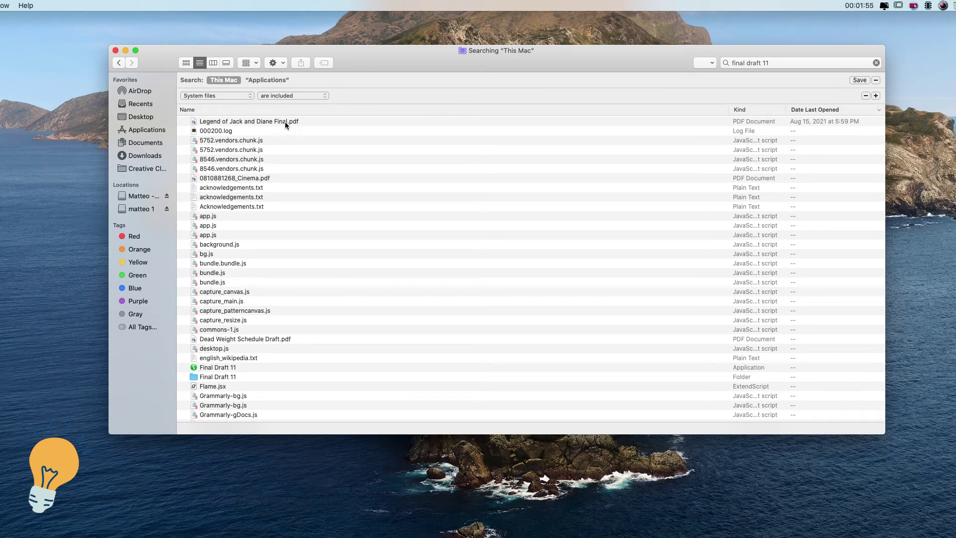
Step: Select all search results from the first down to underscore.js and send them to the Trash
click(271, 119)
scroll(283, 225, down, 15)
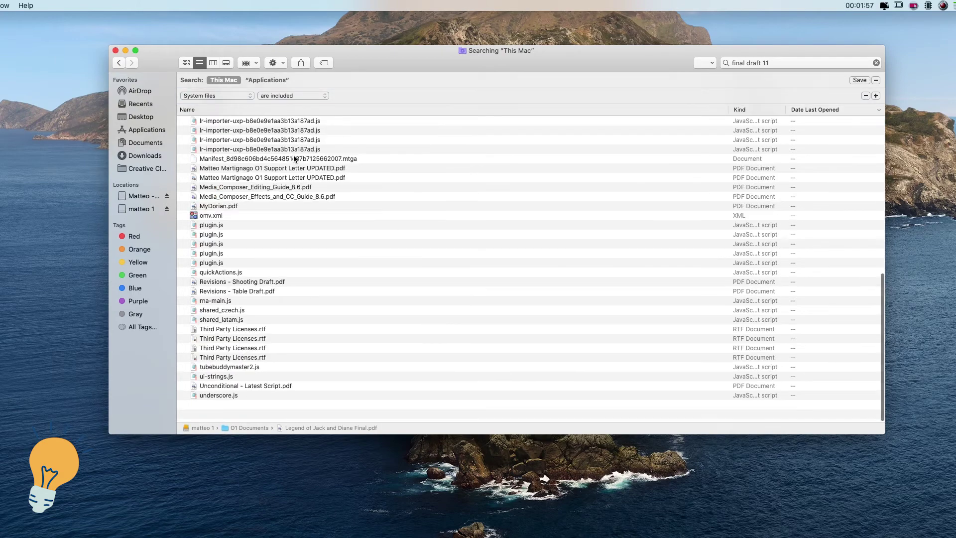
shift+click(234, 417)
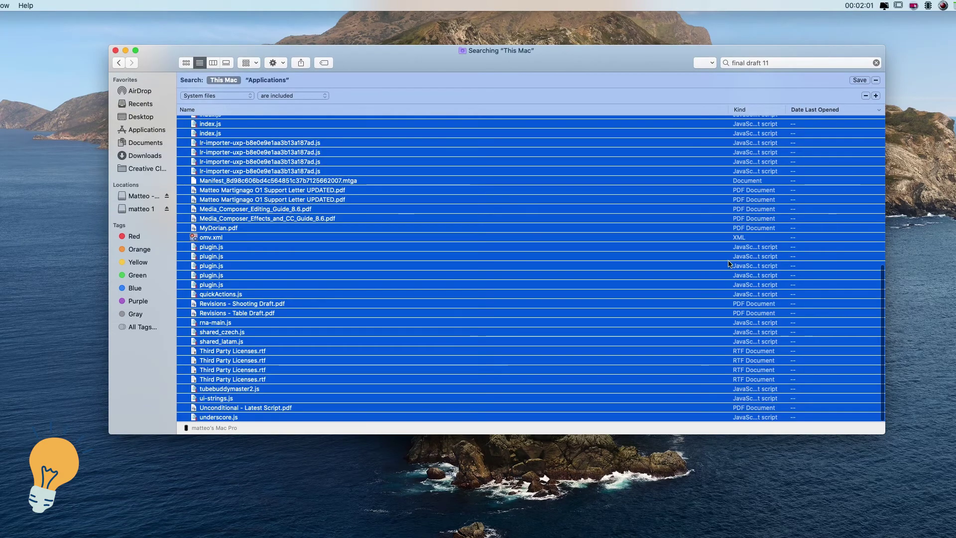
key(super+BackSpace)
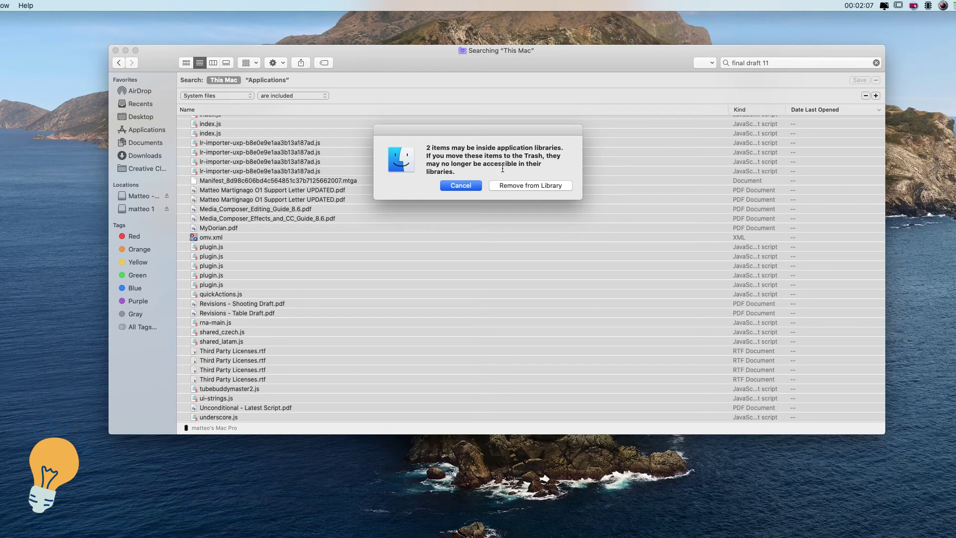
Step: Allow removing library items, authorise trashing the 71 items, and dismiss the leftovers notification
click(532, 186)
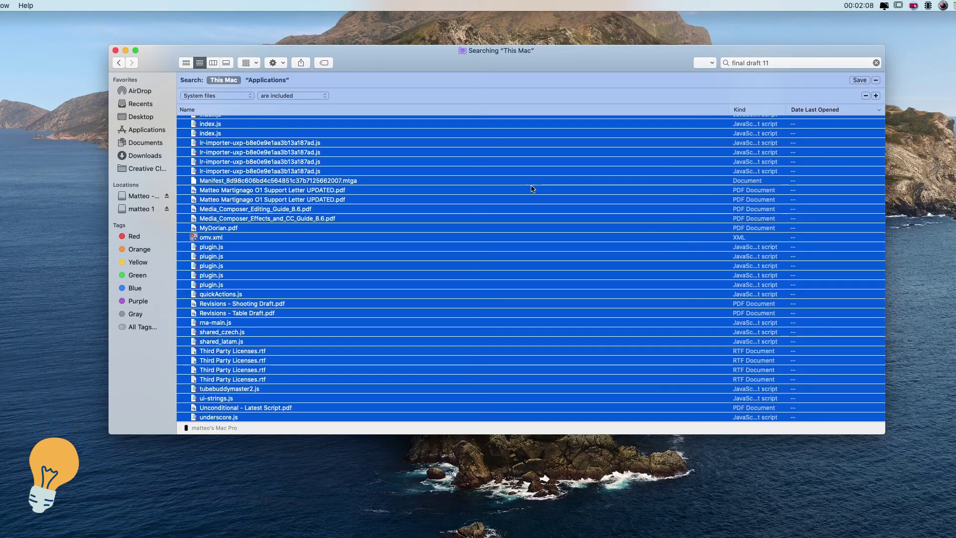
text(**)
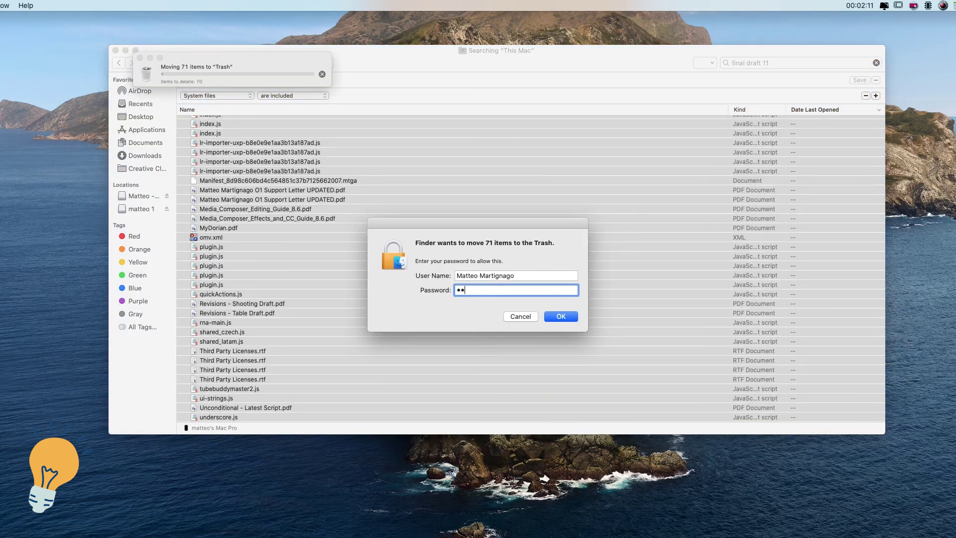
text(********)
click(561, 317)
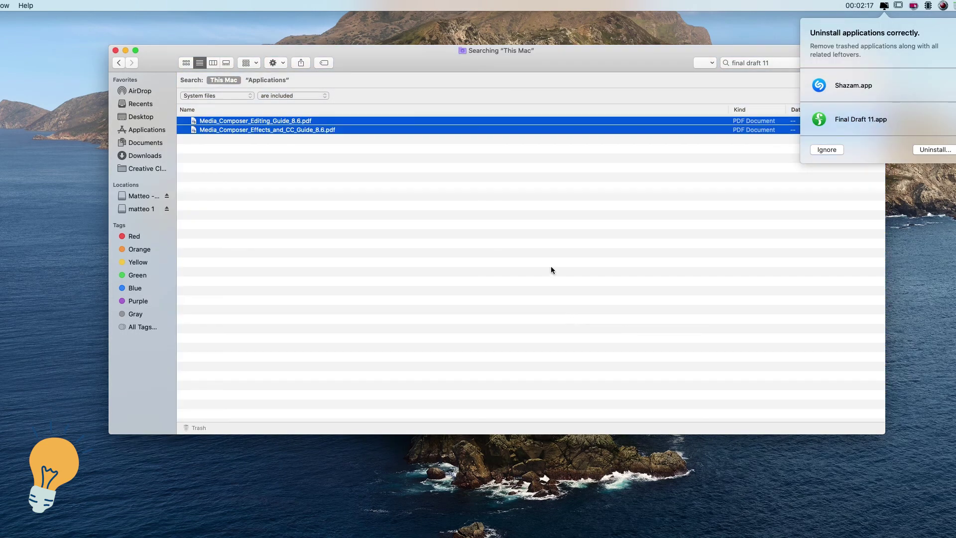
click(815, 149)
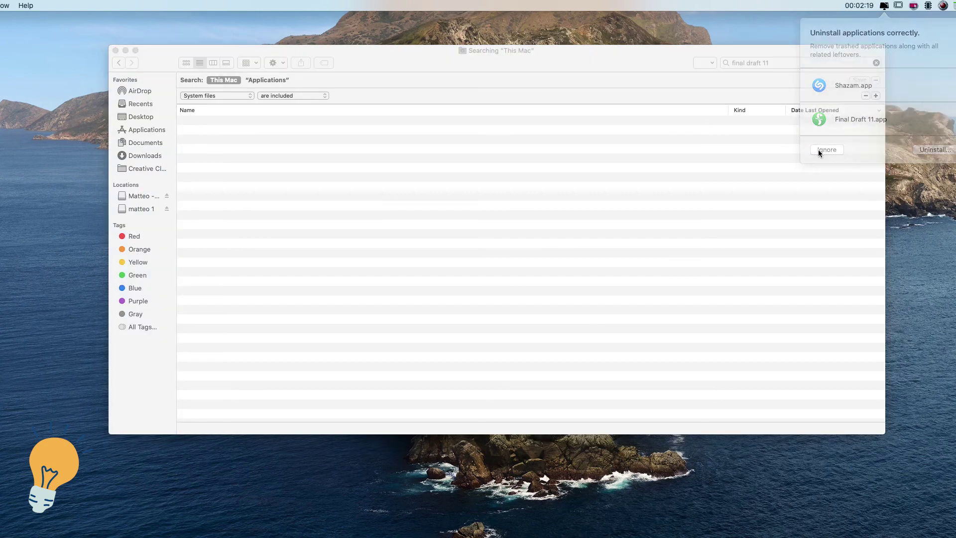